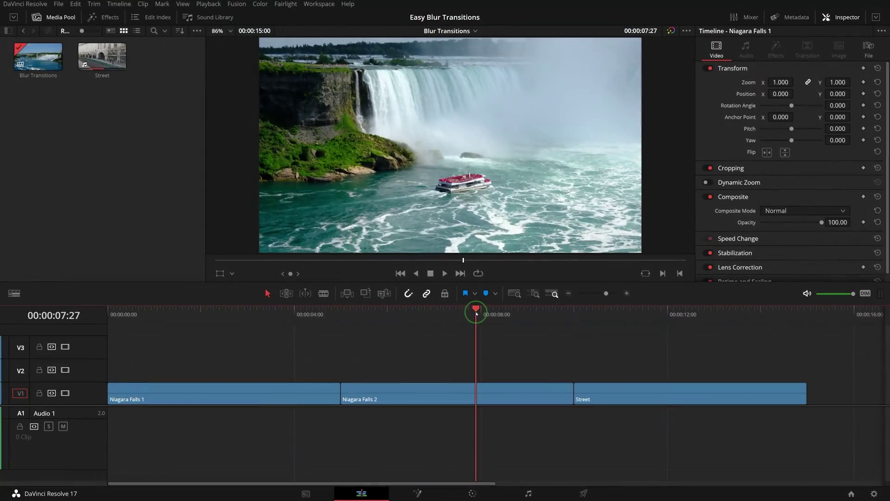
- Add a cross dissolve at the Niagara Falls 1/2 cut and widen it to 2 seconds
left_click_drag(472, 319, 266, 334)
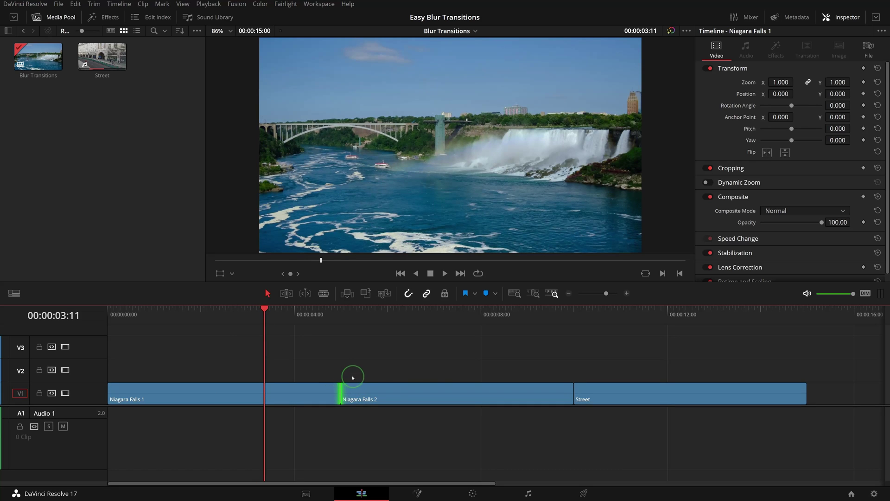
key("ctrl+t")
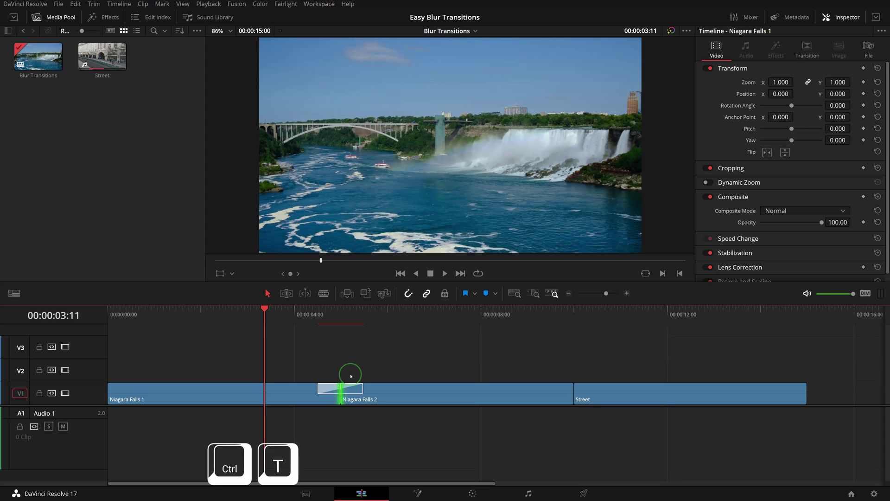
left_click_drag(362, 387, 385, 387)
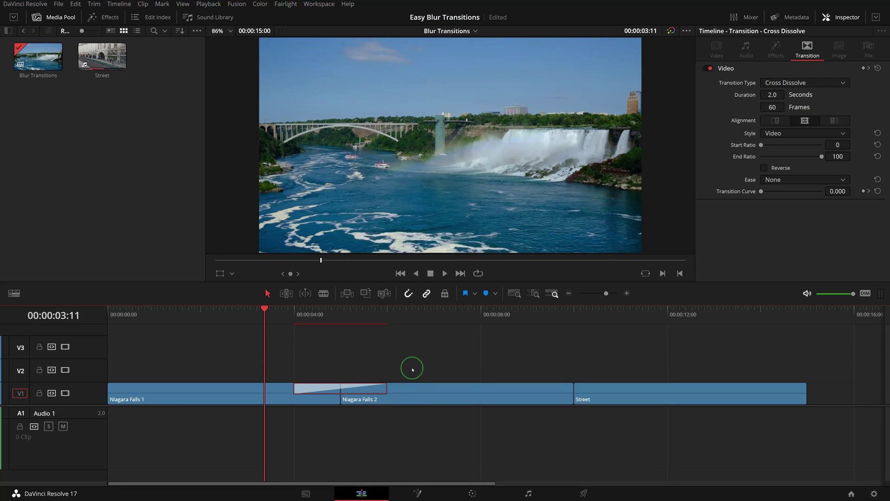
- Drop an Adjustment Clip from the Toolbox onto V2 and trim it to the dissolve's length
left_click(109, 17)
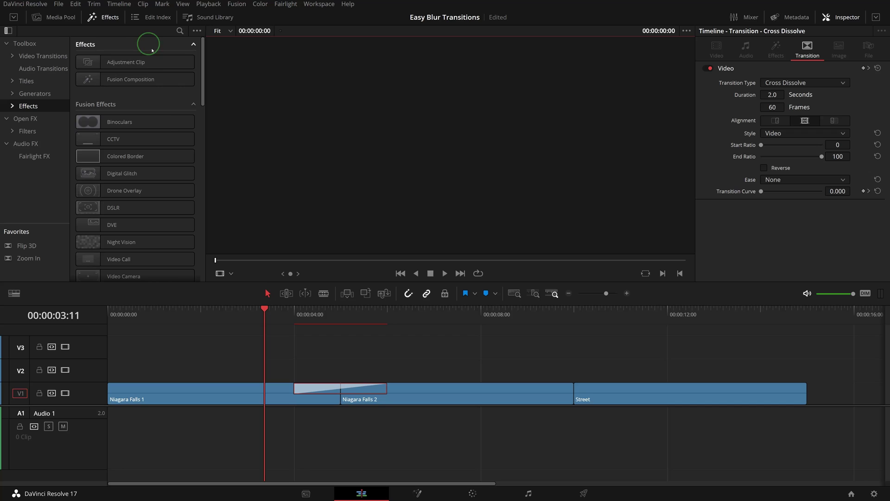
left_click(95, 64)
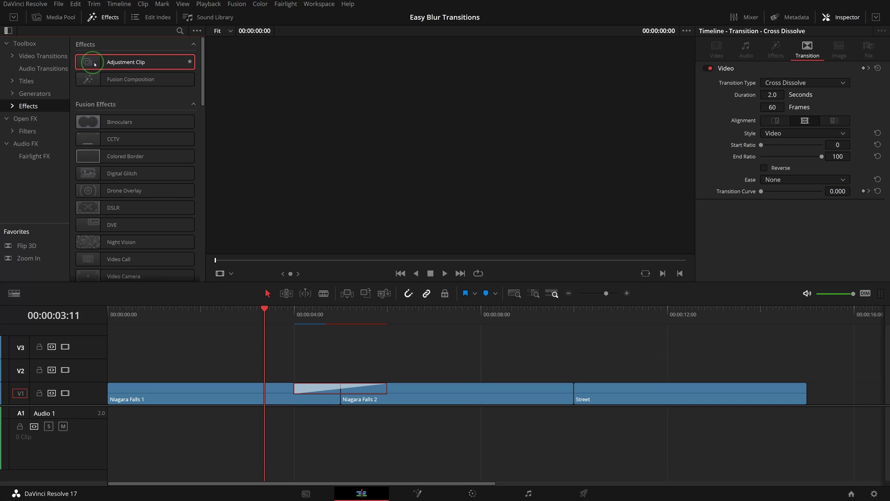
left_click_drag(95, 64, 296, 374)
left_click_drag(523, 368, 387, 373)
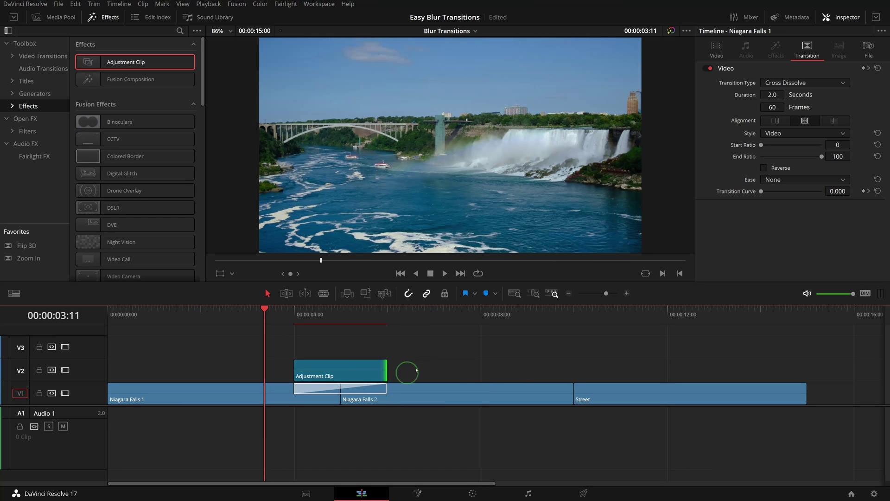
- Apply the Resolve FX Zoom Blur filter to the adjustment clip and preview it at 00:00:05:00
left_click(29, 131)
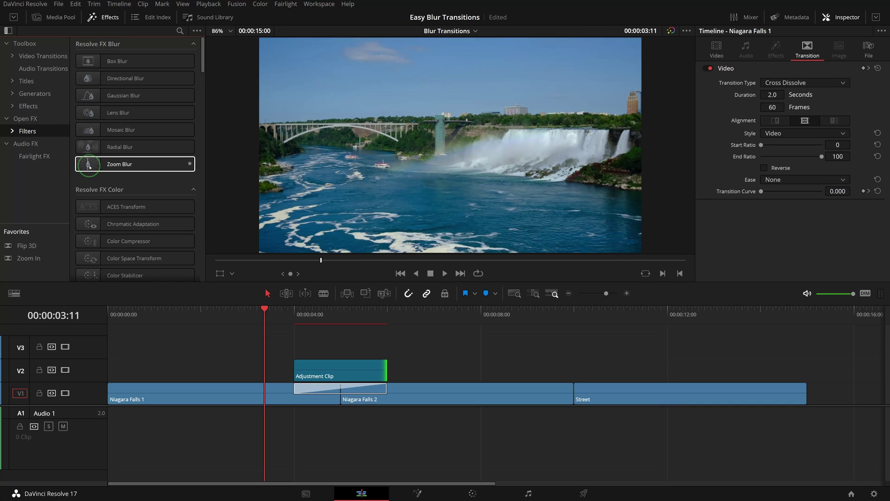
left_click_drag(139, 164, 327, 368)
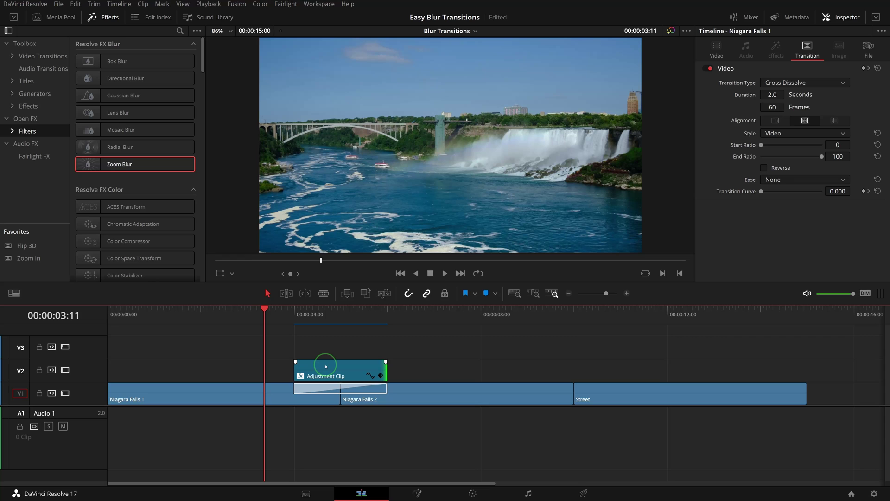
left_click_drag(296, 308, 335, 314)
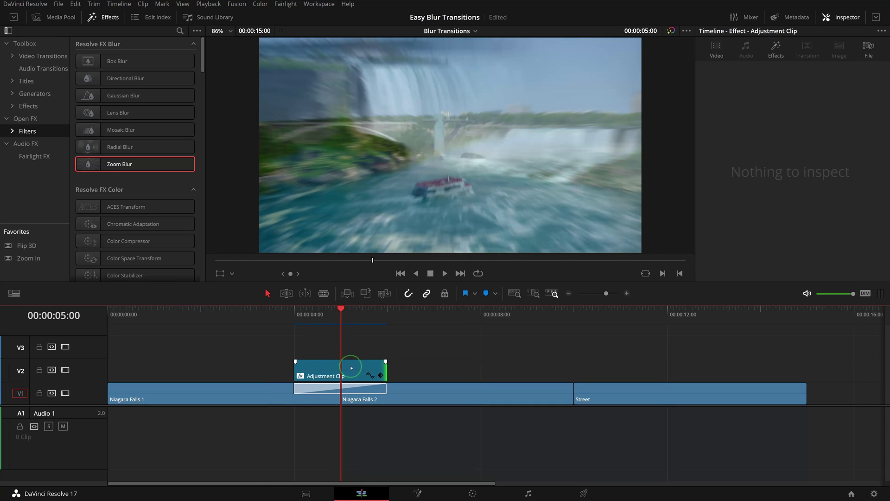
- Keyframe the Zoom Blur's Zoom Amount at 1.000 at 5:00
left_click(359, 367)
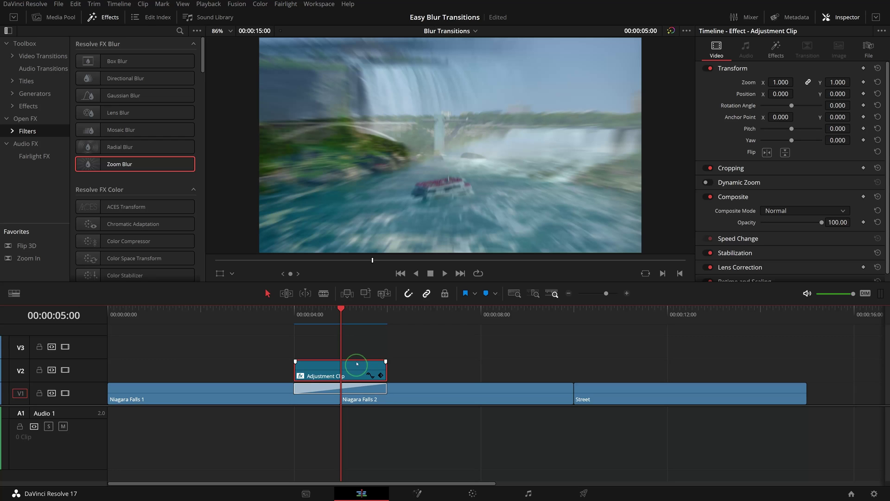
left_click(773, 52)
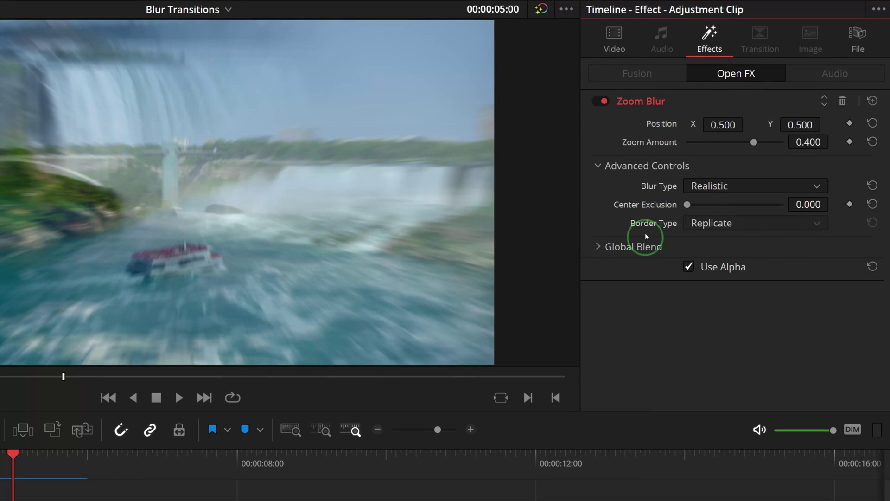
left_click_drag(752, 142, 802, 145)
left_click(850, 142)
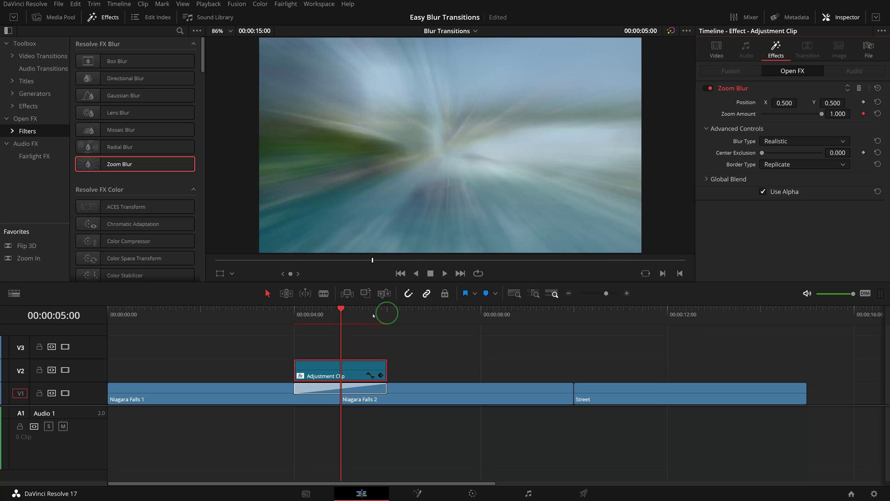
- Set Zoom Amount keyframes of 0 at 4:00 and 6:00
left_click(293, 313)
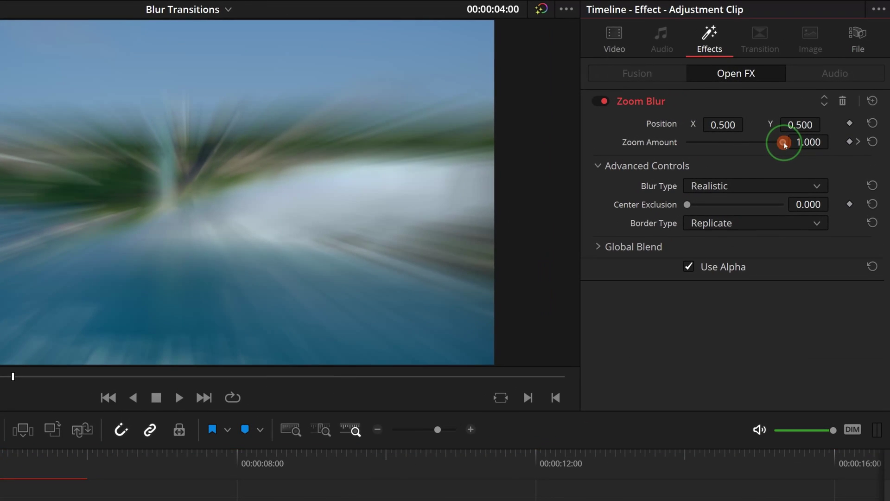
left_click_drag(821, 115, 807, 116)
left_click_drag(759, 145, 736, 146)
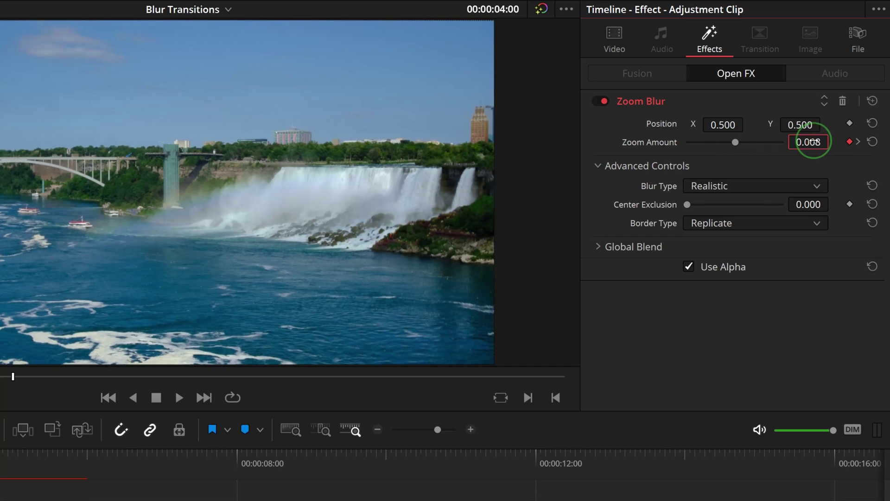
type("0")
key("Return")
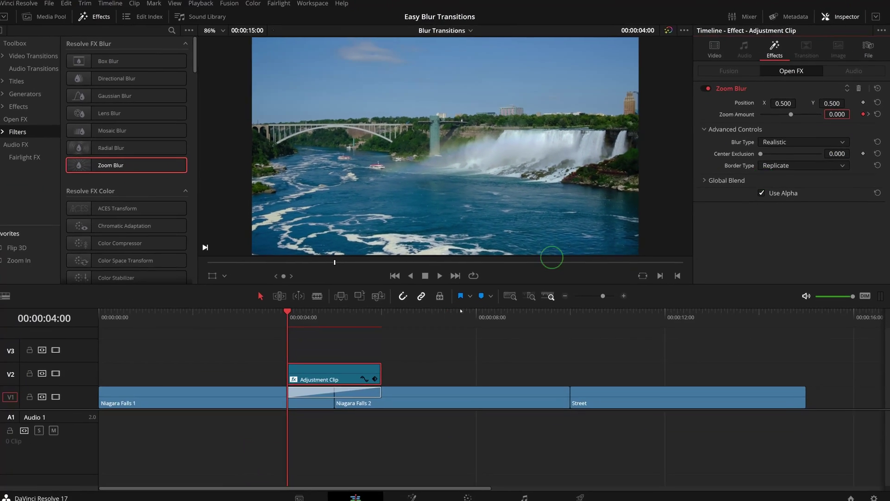
left_click(387, 320)
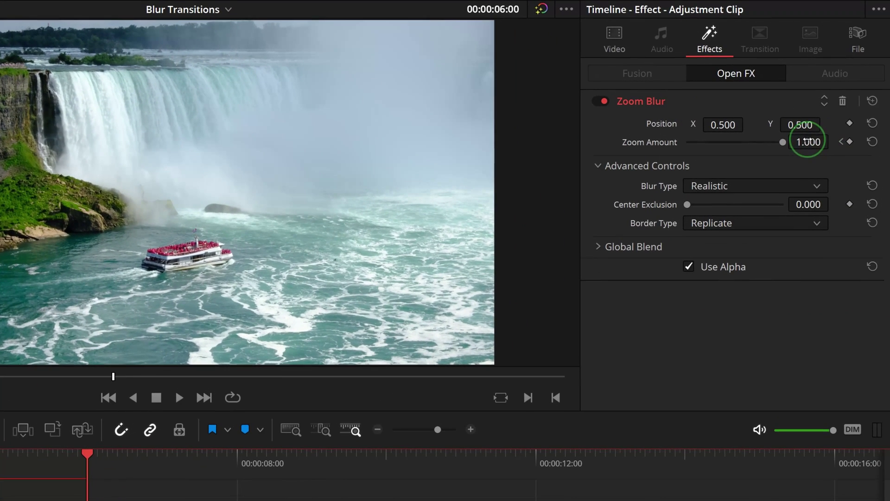
left_click(844, 117)
key("Return")
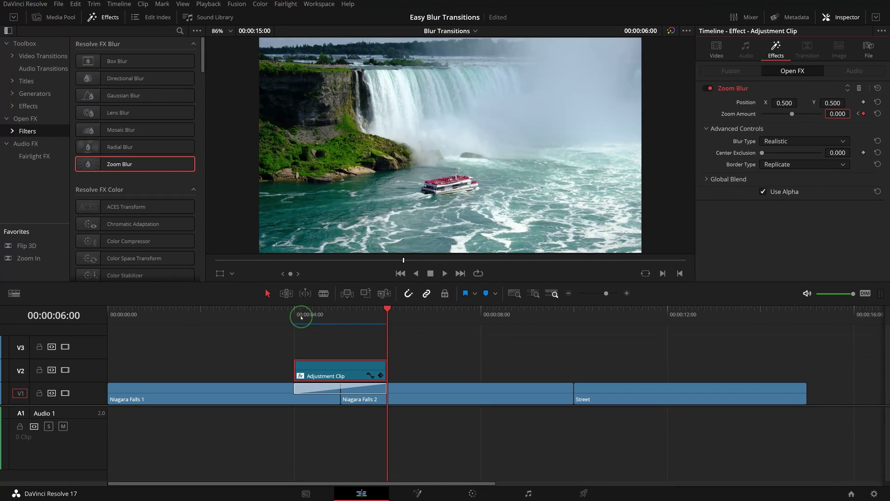
left_click(293, 314)
key("space")
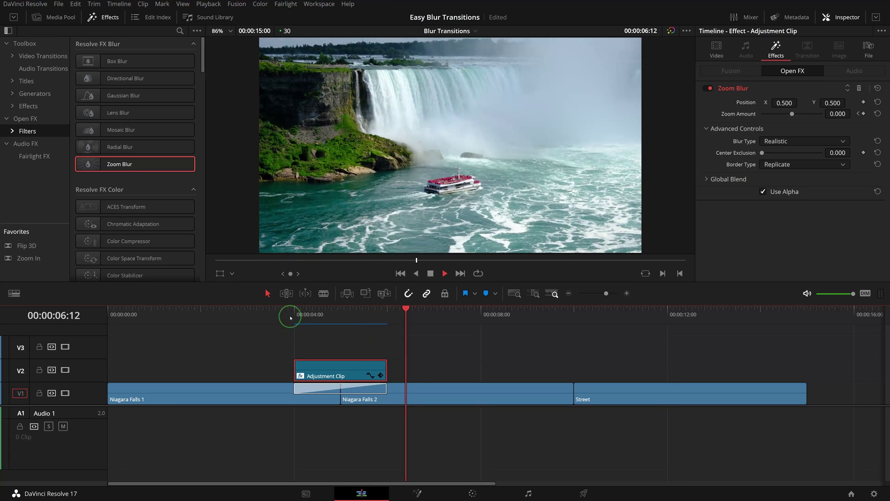
left_click(290, 313)
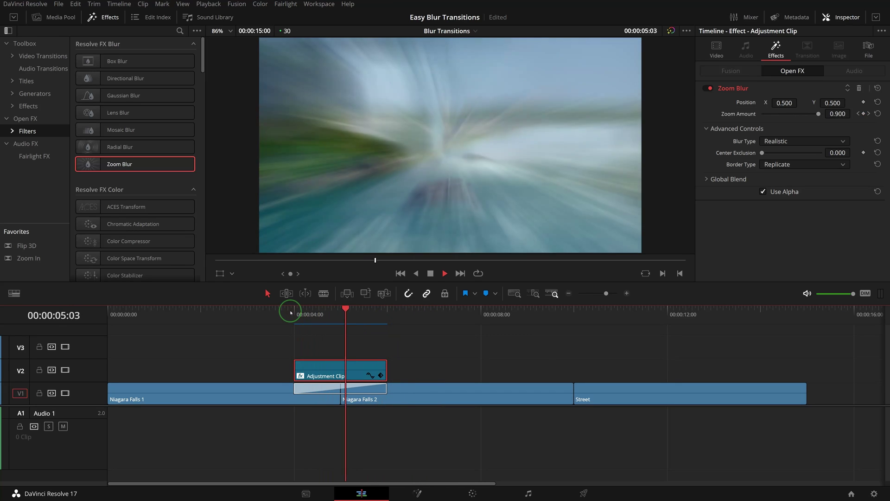
- Enable the Open FX Overlay and drag the Zoom Blur centre left to X 0.106, Y 0.491
key("space")
left_click(291, 313)
left_click(232, 273)
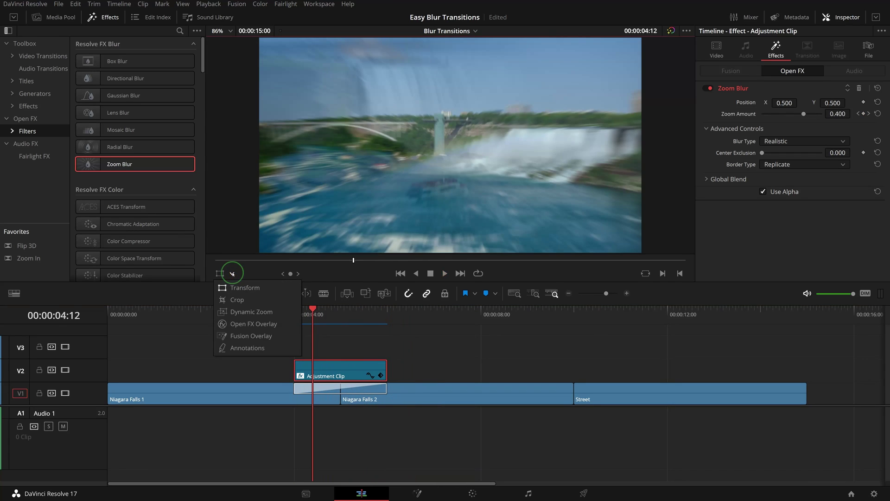
left_click(243, 324)
left_click_drag(450, 147, 304, 149)
- Play the transition from 4:00 to preview the shifted blur centre
left_click(294, 319)
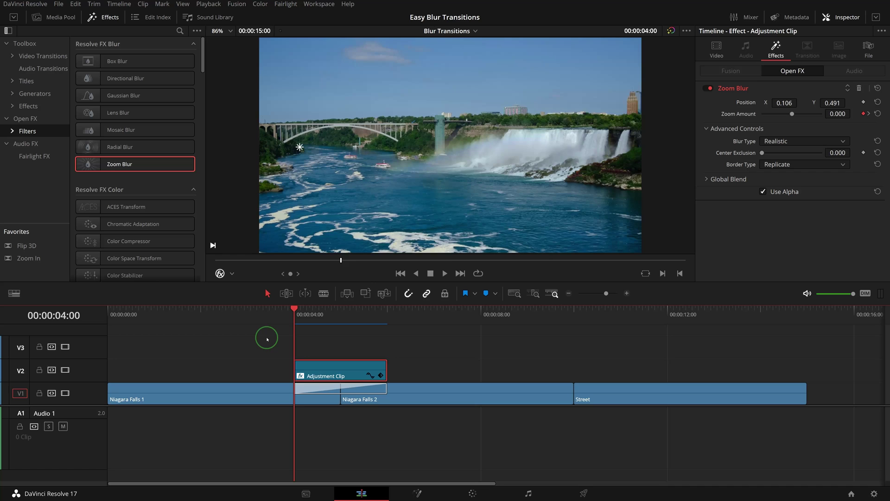
key("space")
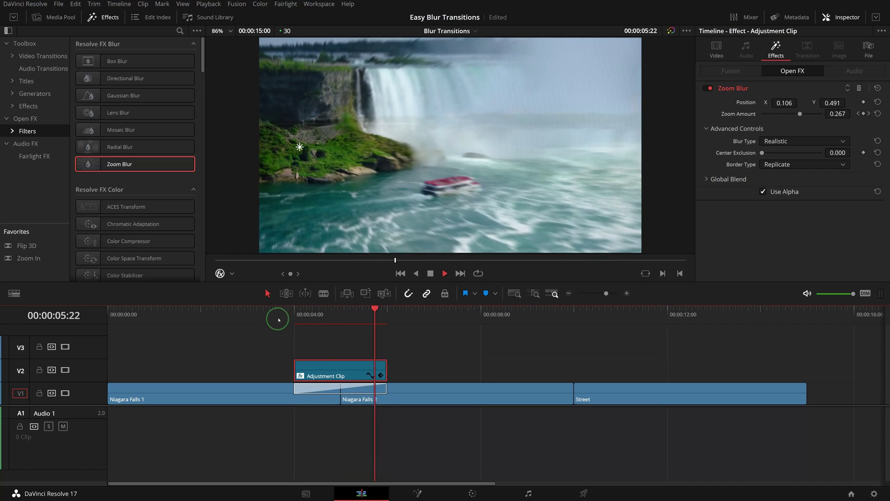
left_click(284, 312)
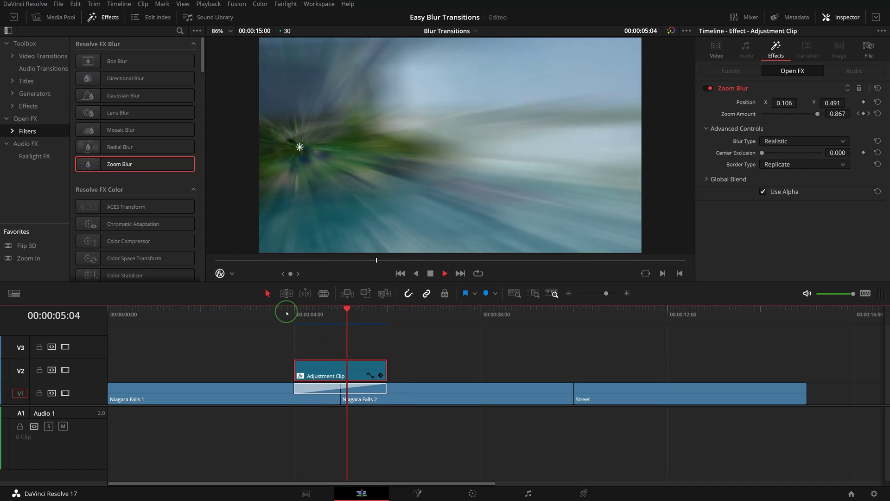
left_click(287, 313)
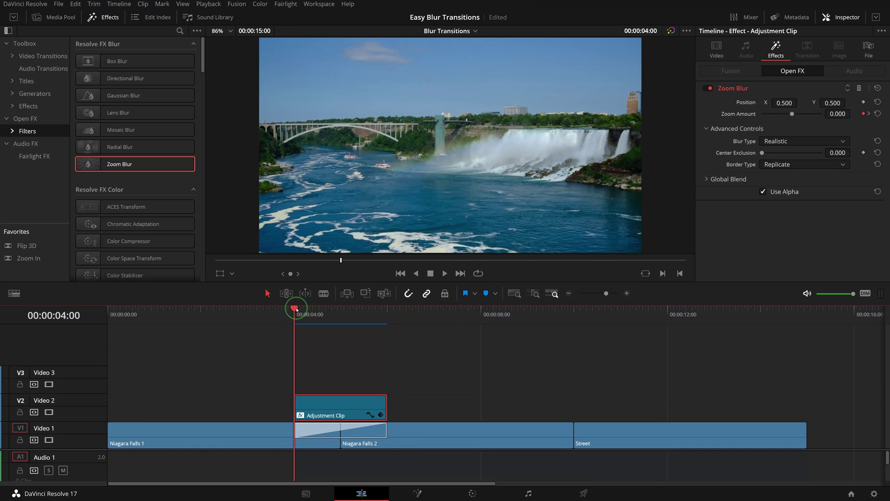
left_click_drag(299, 311, 307, 314)
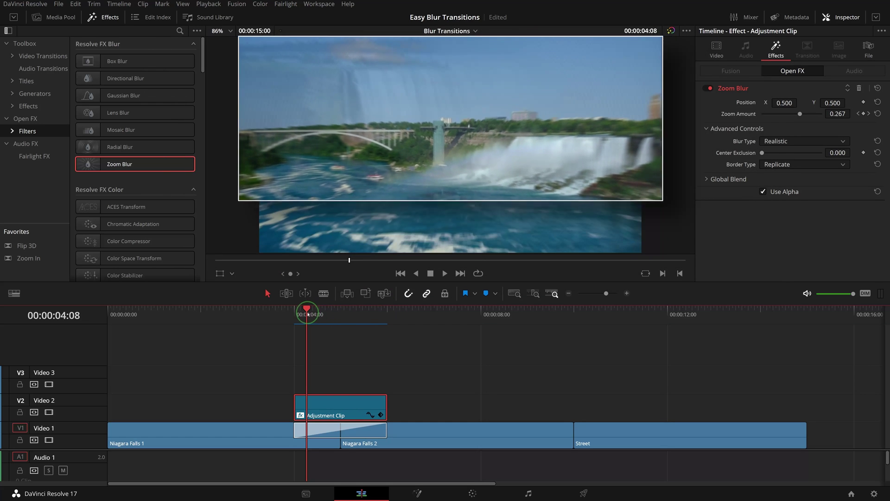
mouse_move(307, 312)
left_mouse_down()
mouse_move(367, 319)
mouse_move(295, 311)
left_mouse_up()
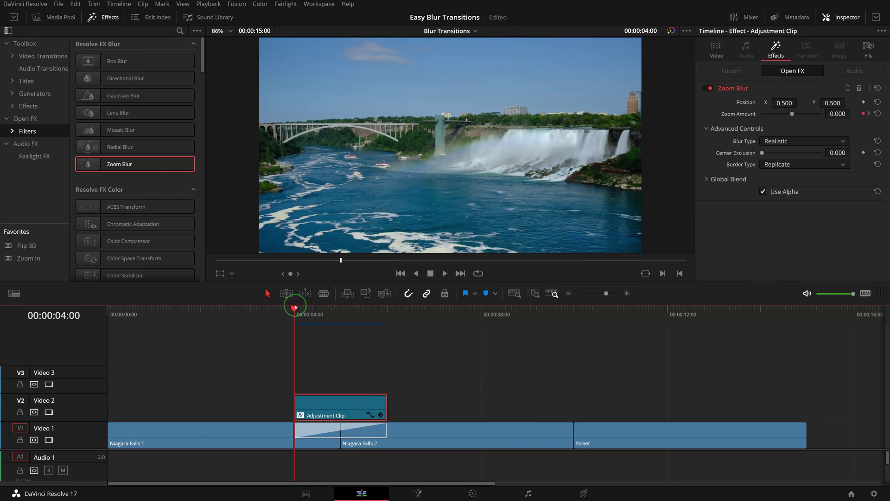
key("space")
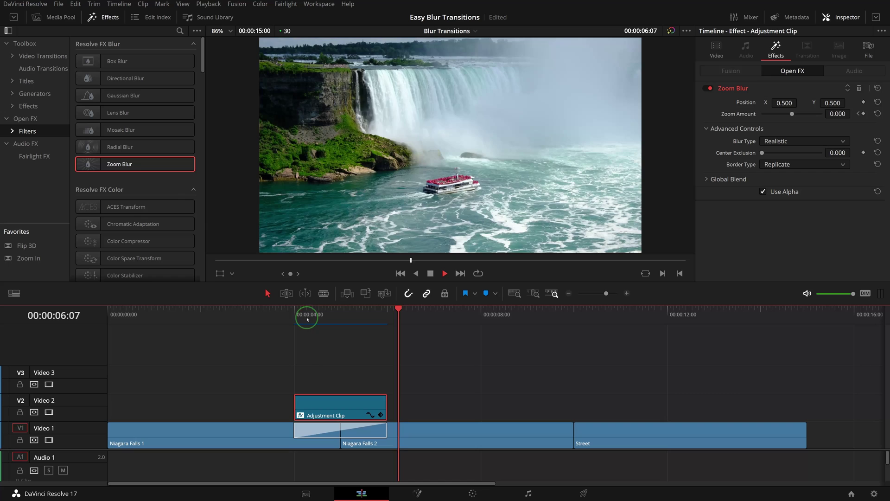
left_click(295, 313)
left_click(292, 314)
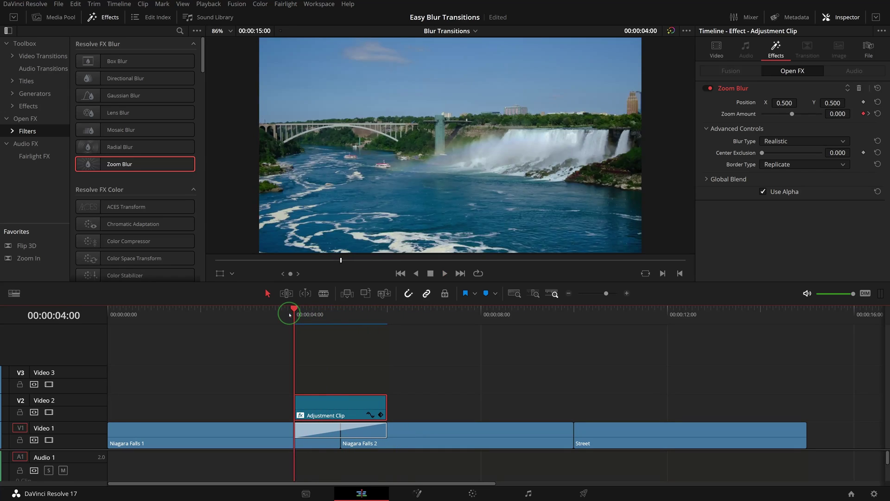
- Change the adjustment clip's Zoom Blur type to Stylized
left_click(332, 314)
left_click(350, 402)
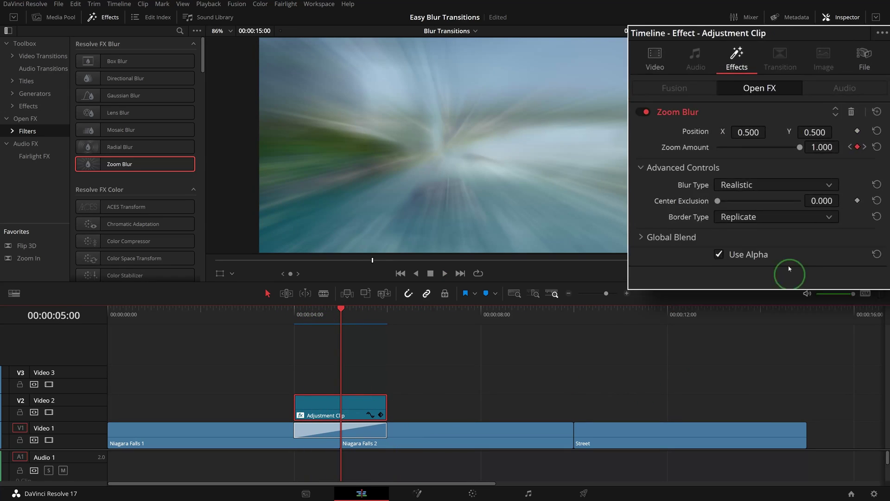
left_click(842, 140)
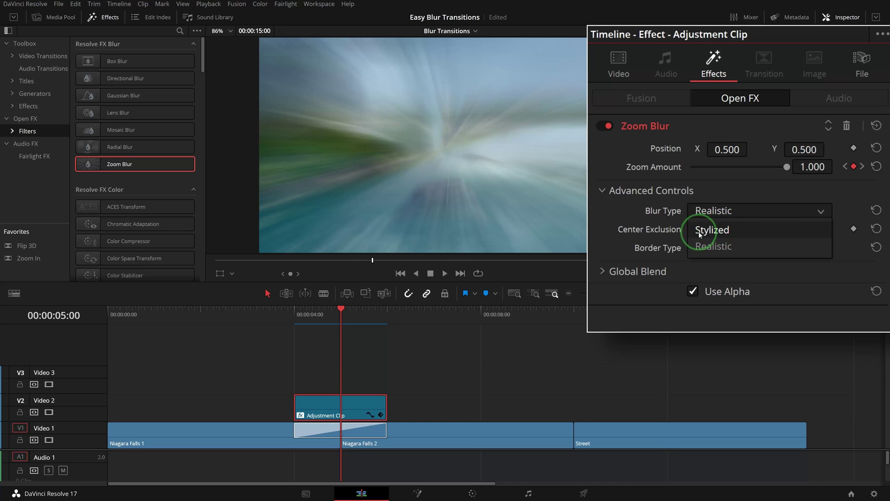
left_click(739, 230)
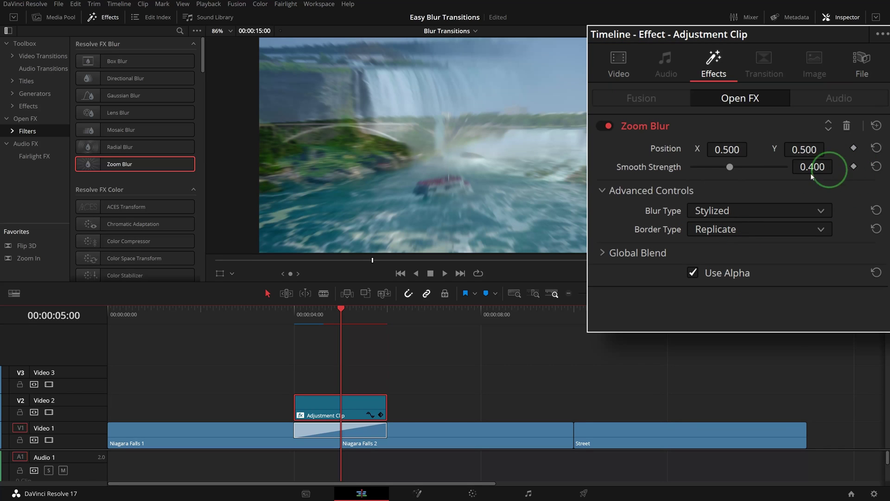
- Keyframe Smooth Strength at 1.000 at 5:00 and 0 at 4:00
left_click_drag(732, 167, 843, 174)
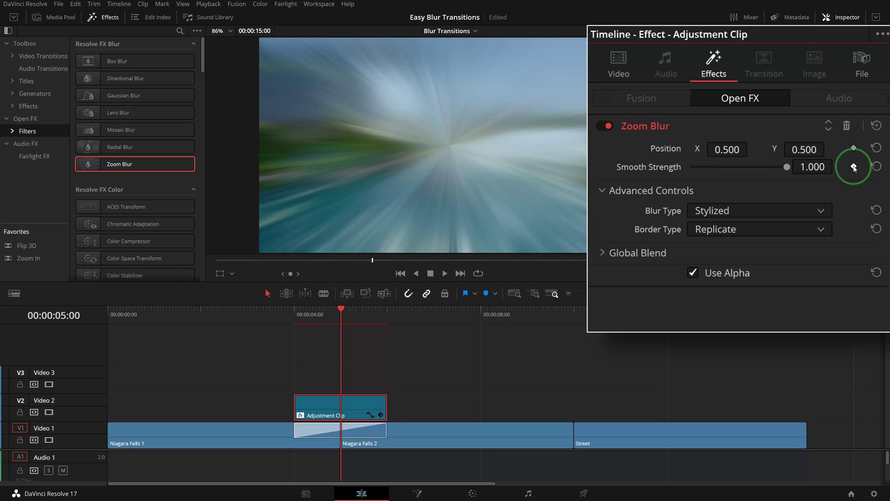
left_click(854, 166)
left_click(304, 313)
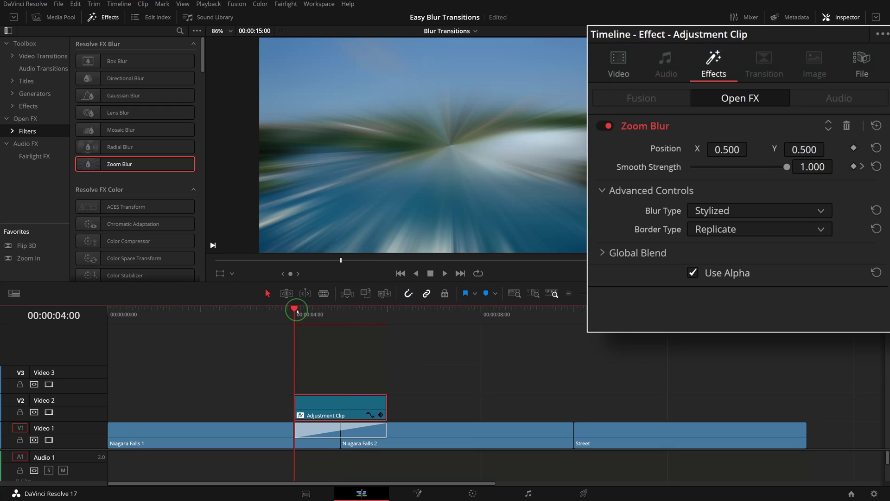
left_click_drag(788, 168, 620, 190)
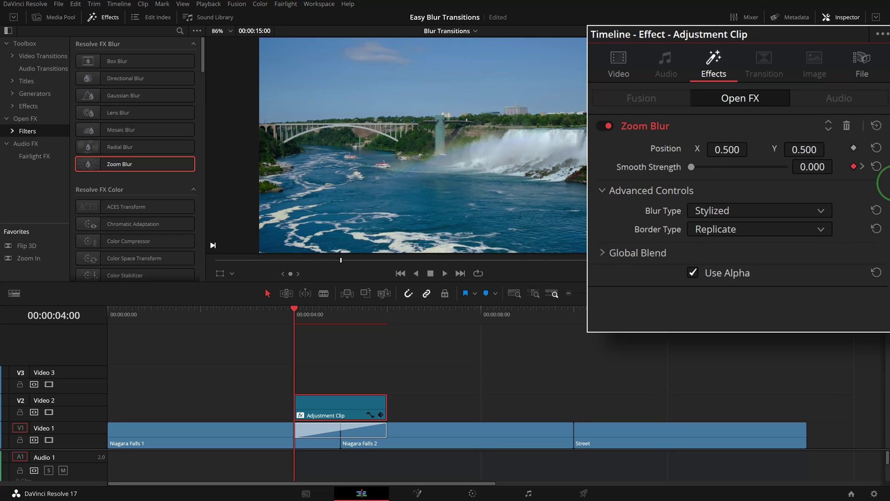
left_click(387, 318)
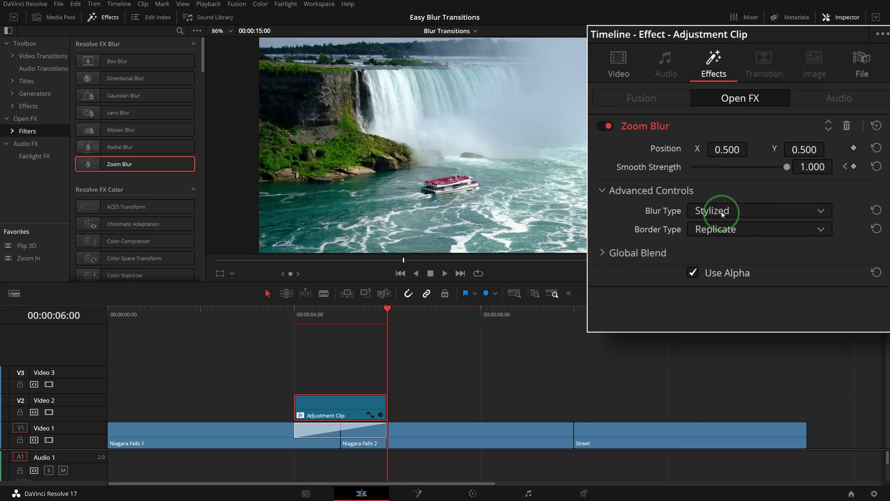
left_click_drag(787, 167, 632, 191)
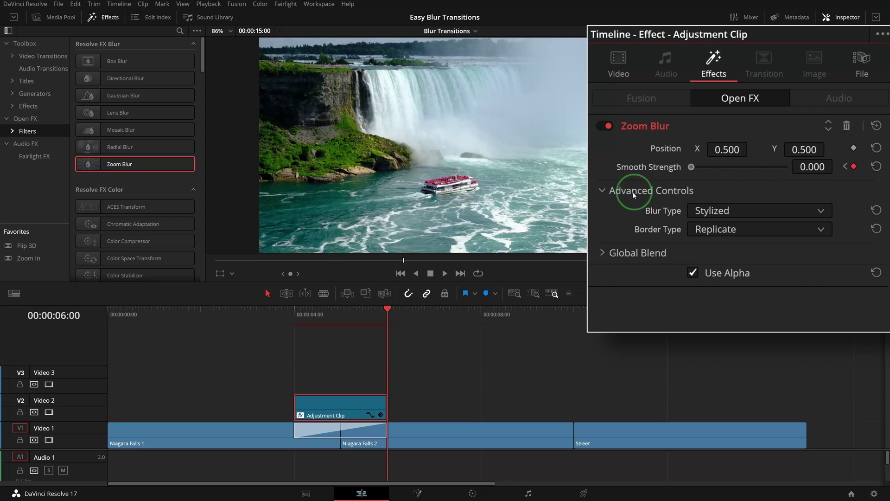
left_click(294, 311)
key("space")
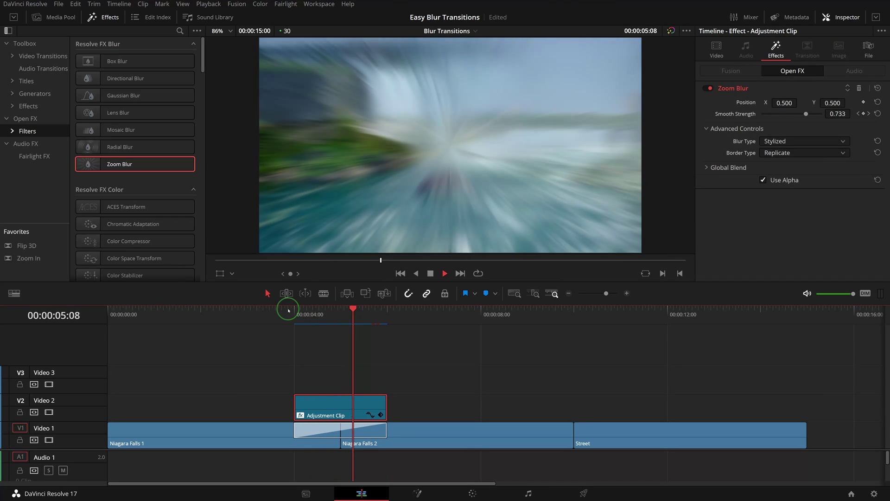
left_click(287, 310)
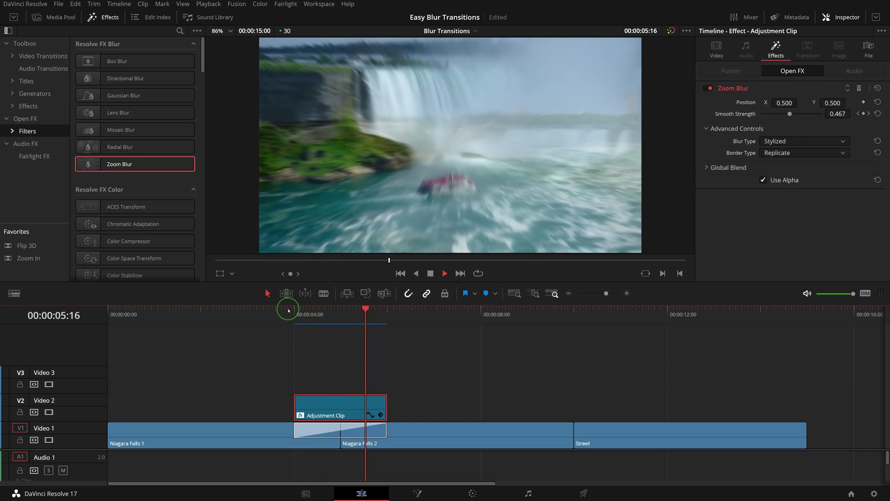
left_click(288, 310)
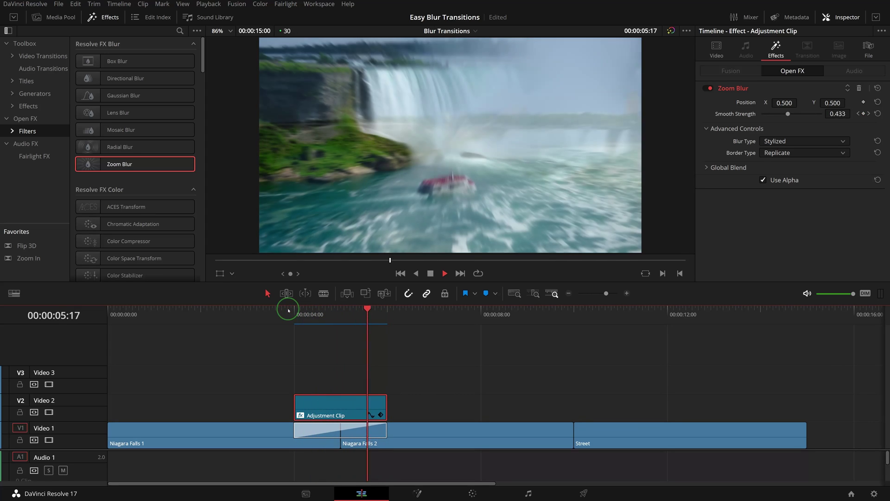
- Place an Adjustment Clip on Video 3 at 04:00, trimmed to half the transition
left_click(38, 107)
left_click_drag(125, 62, 301, 385)
left_click(514, 402)
left_click_drag(525, 376, 339, 375)
- Enable Dynamic Zoom, shrink its box toward centre and swap it to zoom in
left_click(312, 371)
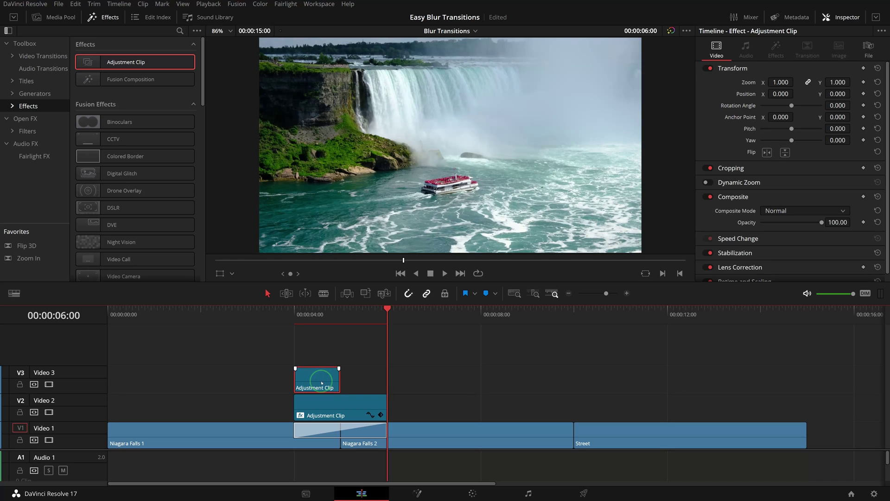
left_click(312, 343)
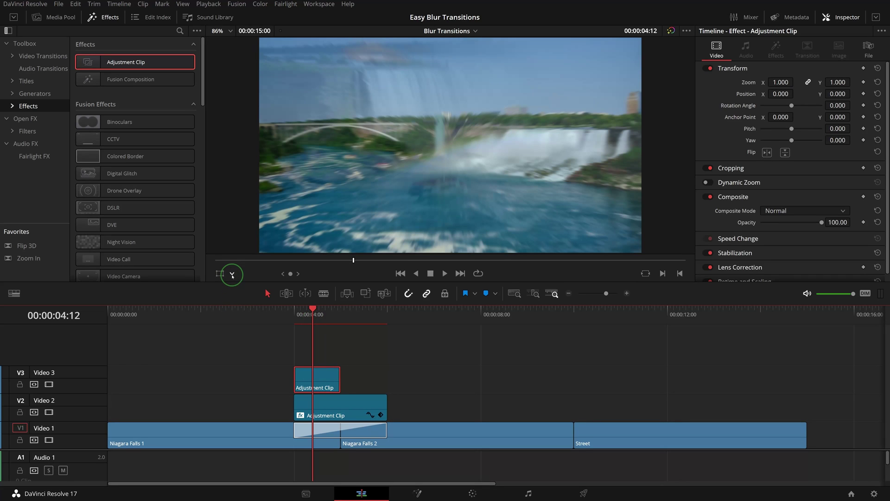
left_click(232, 275)
left_click(236, 313)
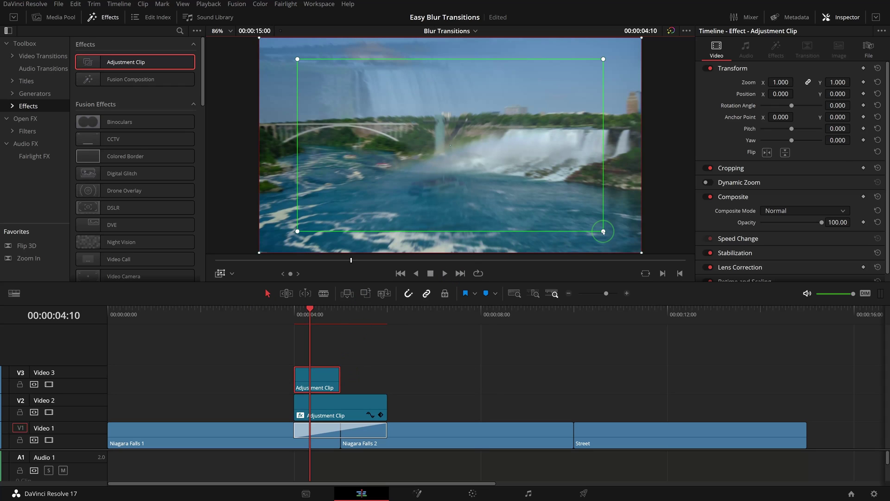
left_click_drag(603, 231, 549, 205)
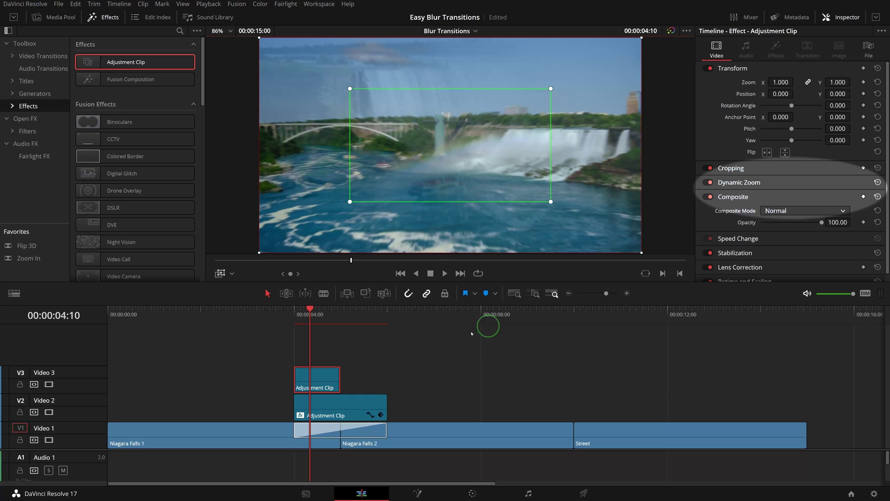
left_click(738, 183)
left_click(779, 208)
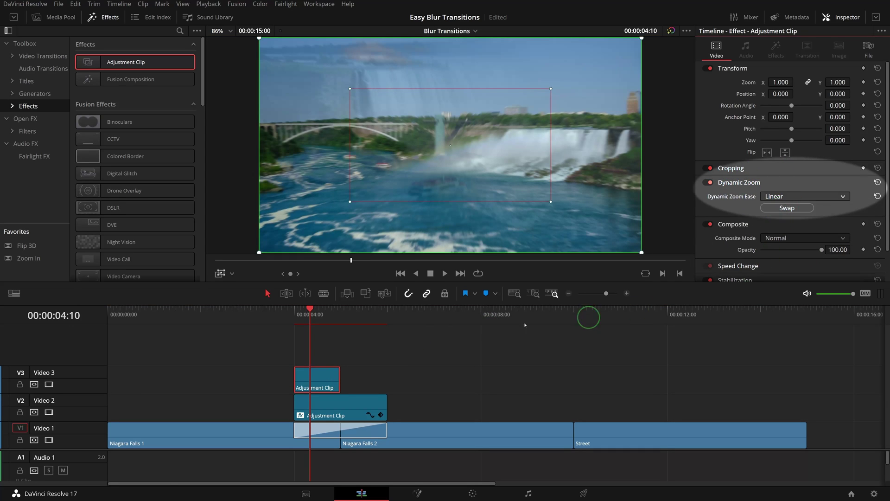
mouse_move(308, 308)
left_mouse_down()
mouse_move(294, 308)
mouse_move(332, 324)
mouse_move(314, 325)
left_mouse_up()
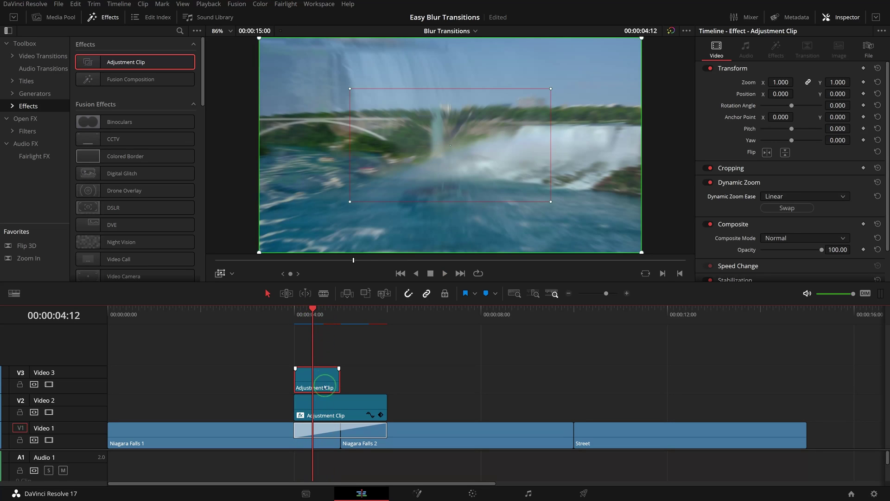
- Duplicate the Video 3 clip to start at 05:00 and swap its Dynamic Zoom to zoom out
key("alt")
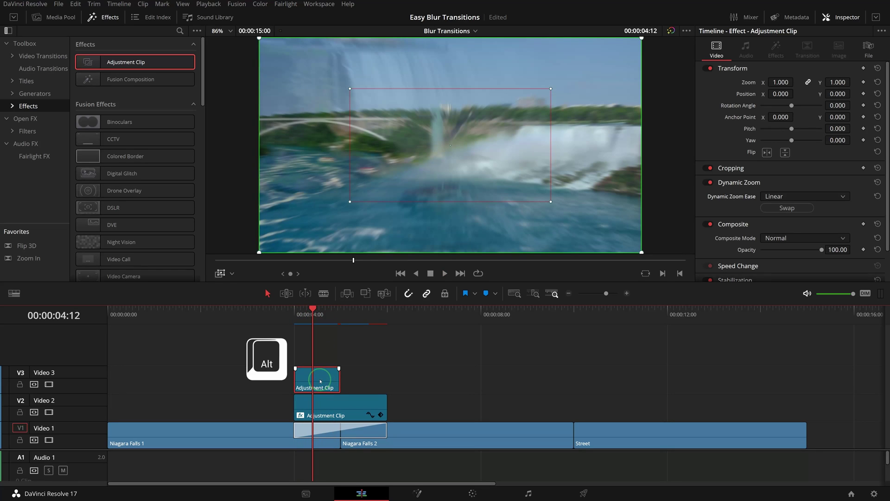
left_click_drag(320, 382, 370, 385)
left_click(348, 314)
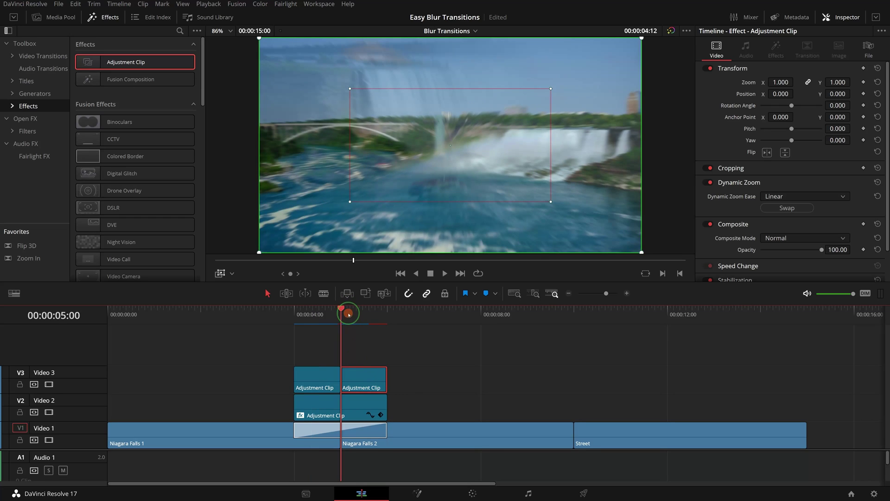
left_click(364, 373)
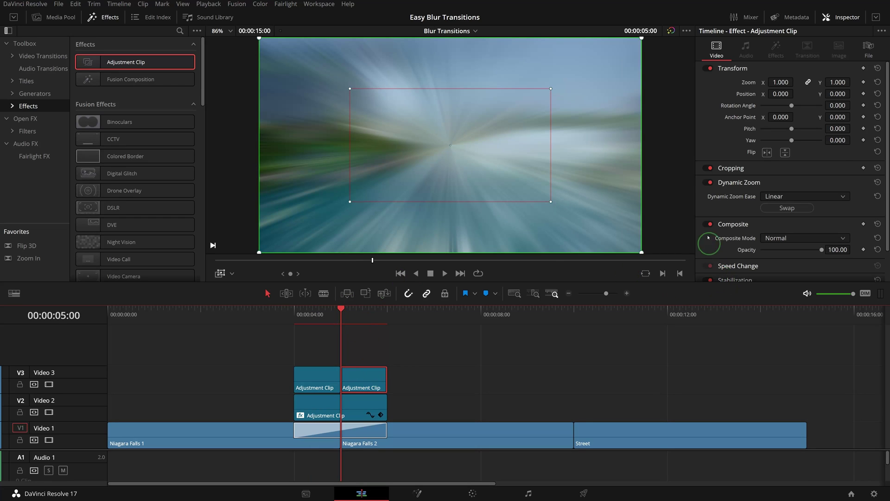
left_click(784, 208)
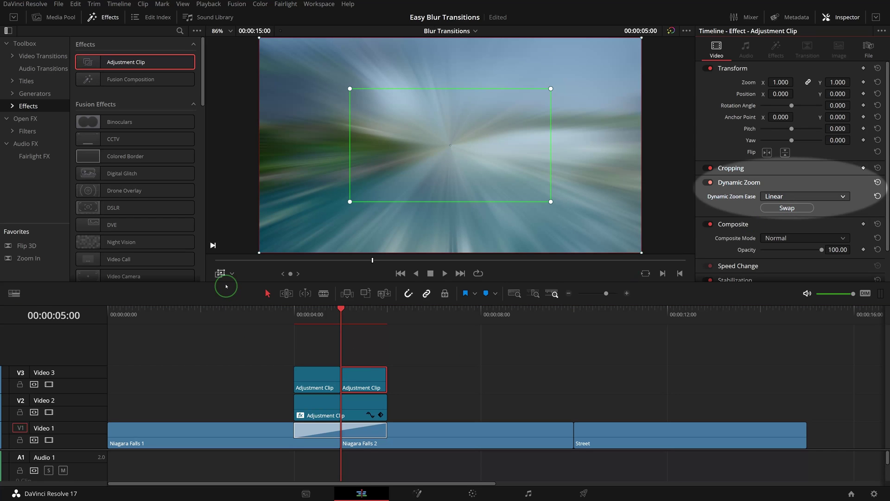
- Play the transition from 04:00 to preview the zoom in and out
left_click(293, 310)
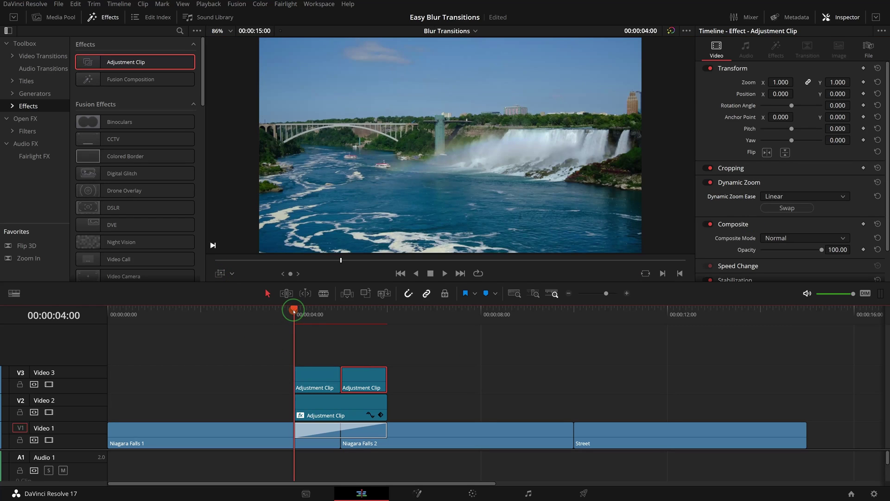
key("space")
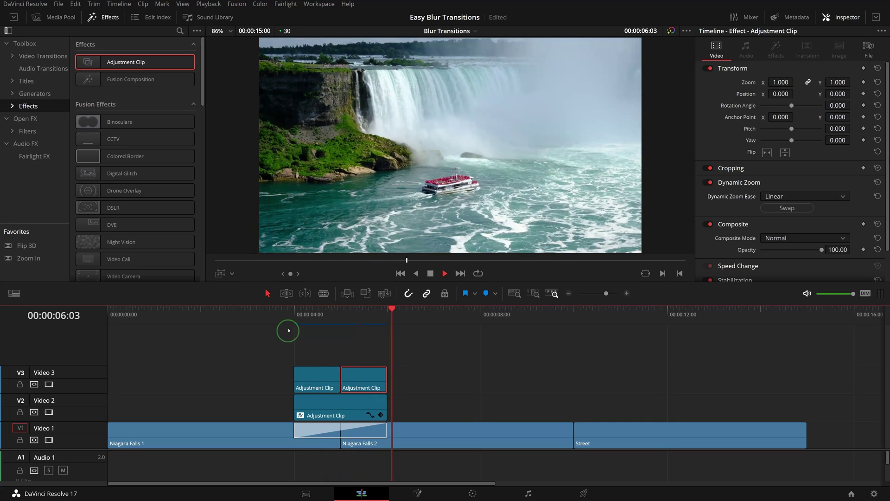
left_click(289, 314)
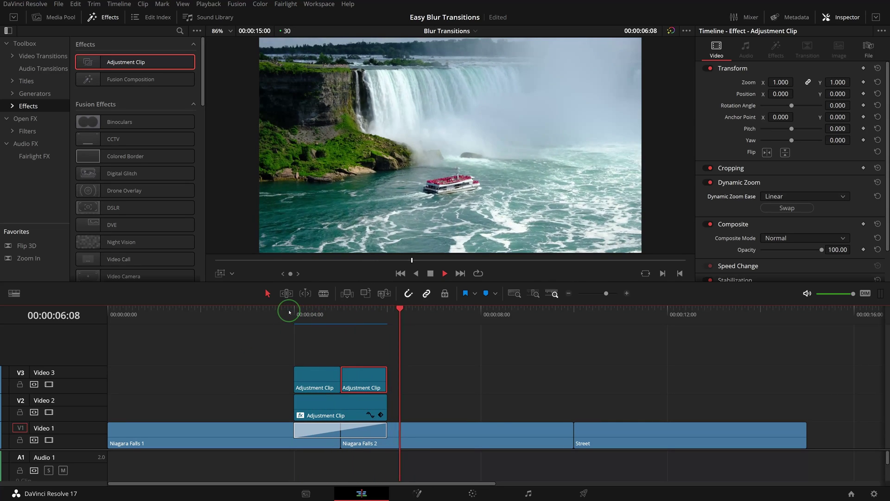
- Move the Video 2 adjustment clip earlier and replay the transition from 04:00
key("space")
left_click(373, 405)
left_click_drag(341, 405, 239, 404)
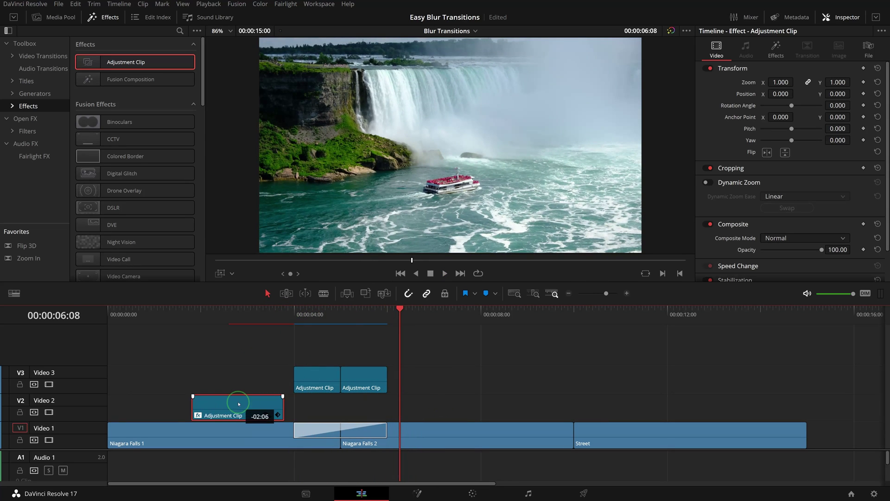
left_click(281, 317)
key("space")
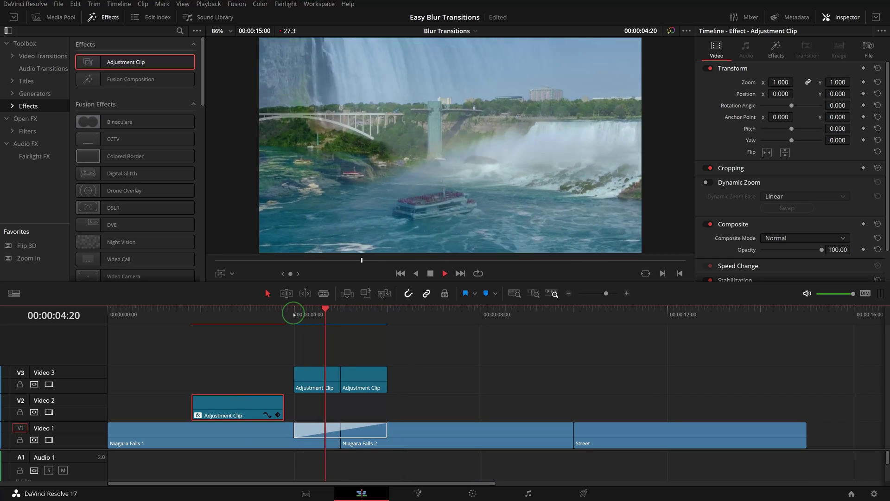
left_click(294, 314)
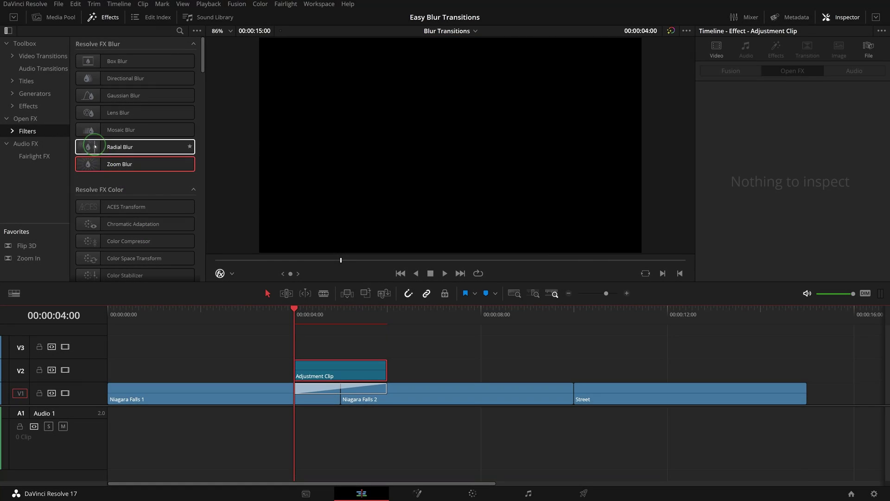
- Apply Radial Blur to the V2 adjustment clip with Smooth Strength 1.000 at 5:00
left_click_drag(134, 147, 332, 371)
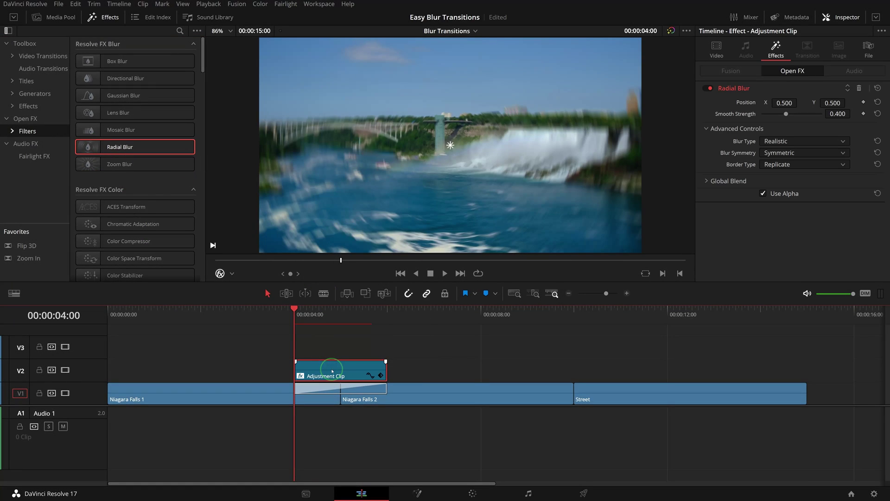
key("shift+Right")
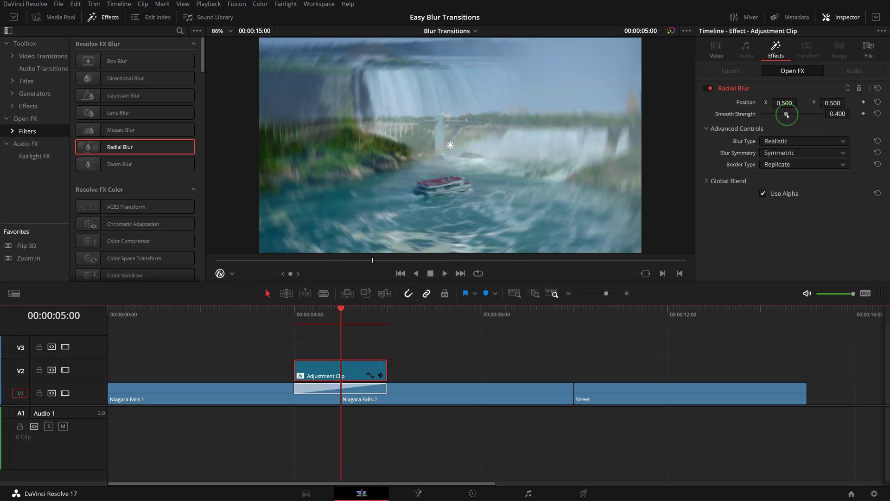
left_click_drag(787, 115, 837, 115)
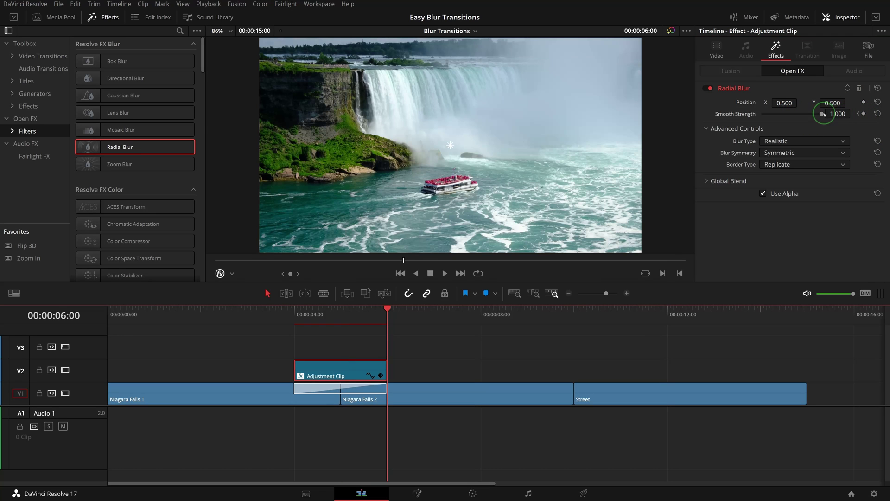
- Move the radial blur centre onto the cliff (X 0.249, Y 0.444) and replay the transition
left_click(283, 314)
key("space")
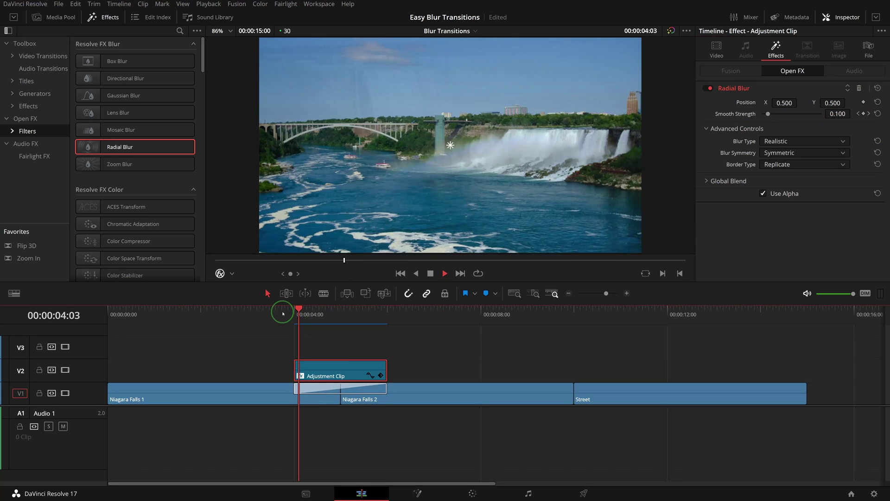
left_click(294, 308)
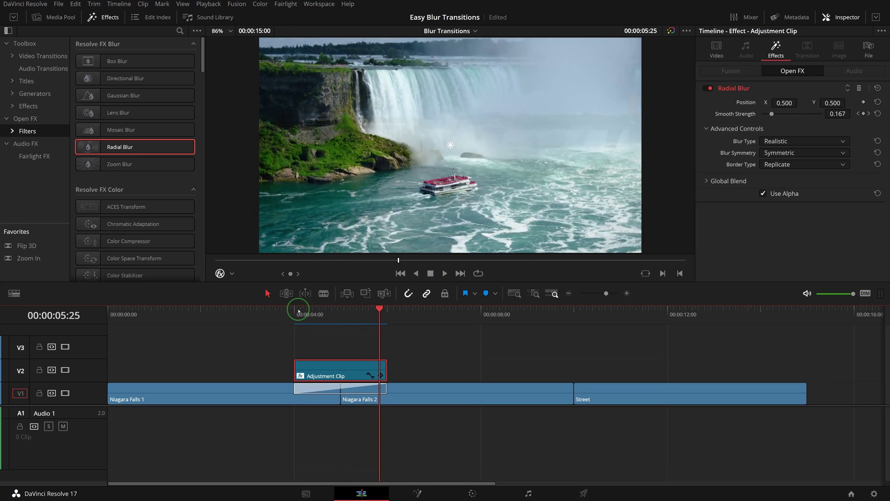
left_click_drag(448, 146, 421, 149)
key("space")
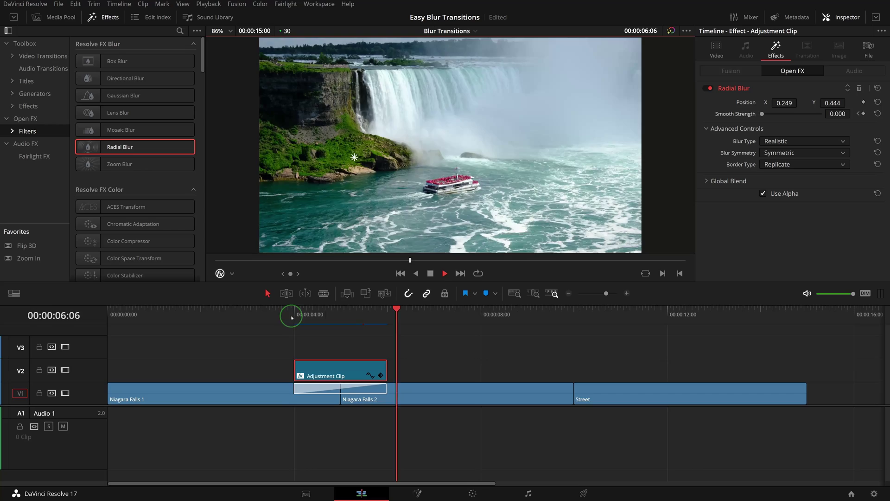
left_click(293, 314)
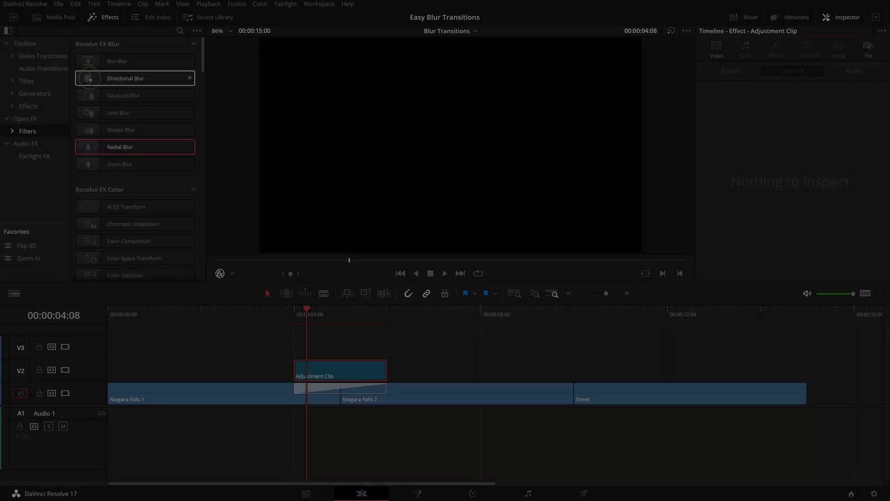
- Apply Directional Blur to the Video 2 adjustment clip, keyframing Blur Strength 0, 1.000, 0 over 4:00–6:00
left_click_drag(89, 79, 329, 370)
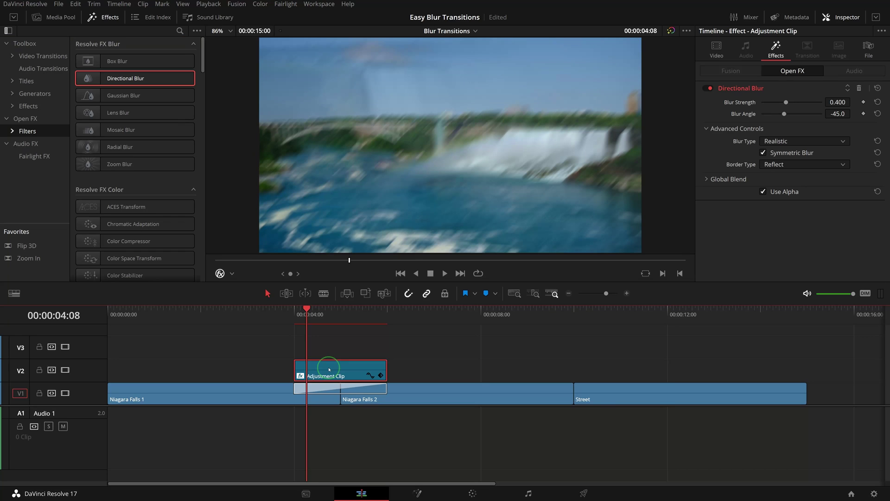
left_click_drag(306, 307, 341, 308)
left_click_drag(786, 102, 763, 106)
key("shift+Right")
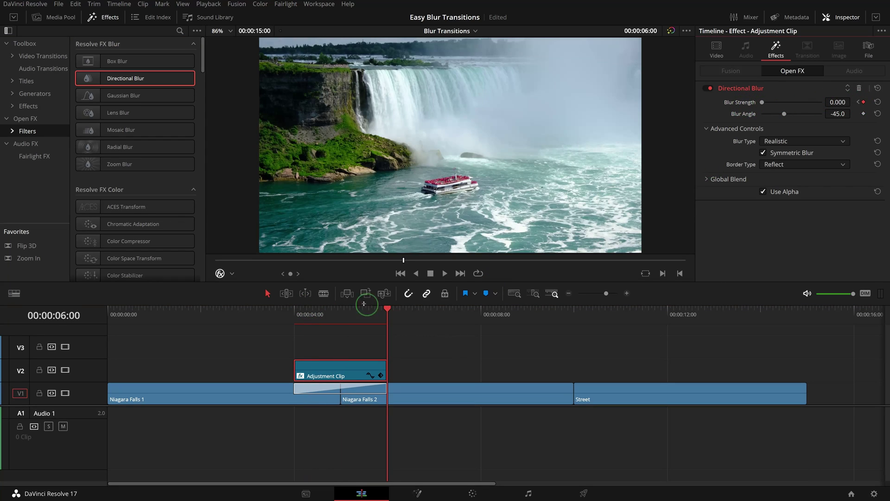
left_click(288, 313)
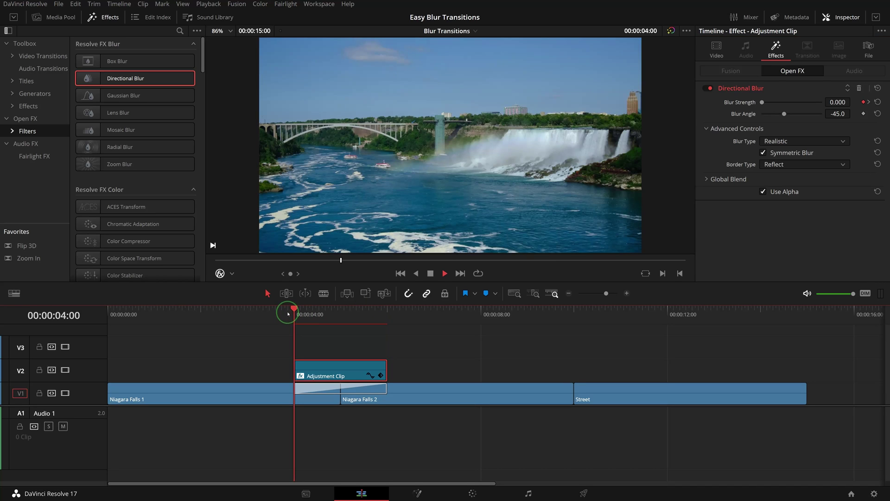
- Set the Blur Angle to -113 and preview the transition, stopping at mid-transition
key("space")
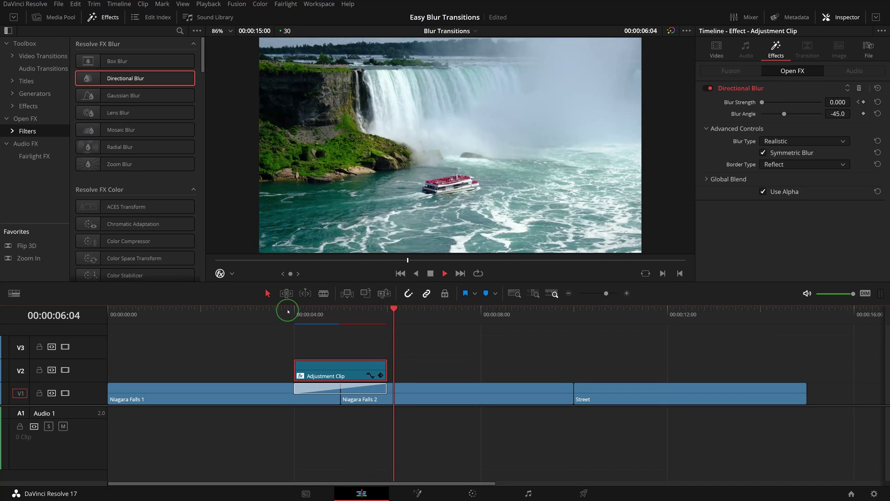
left_click_drag(784, 114, 781, 114)
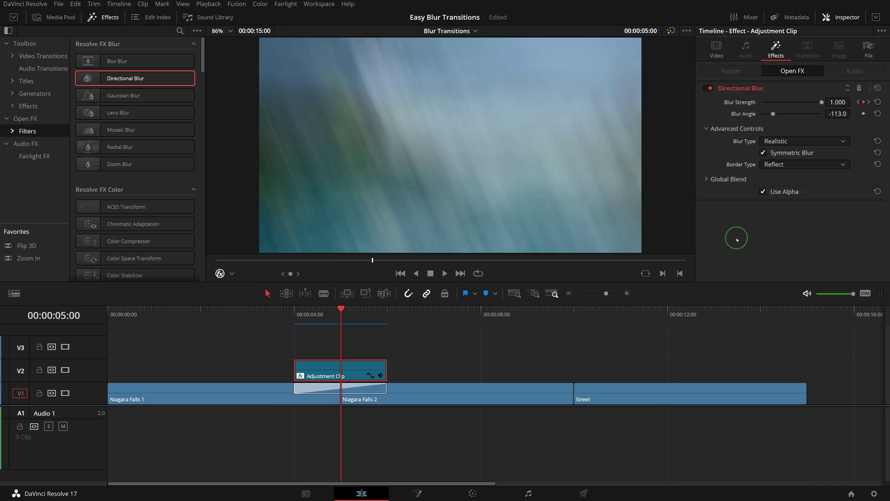
left_click(288, 314)
key("space")
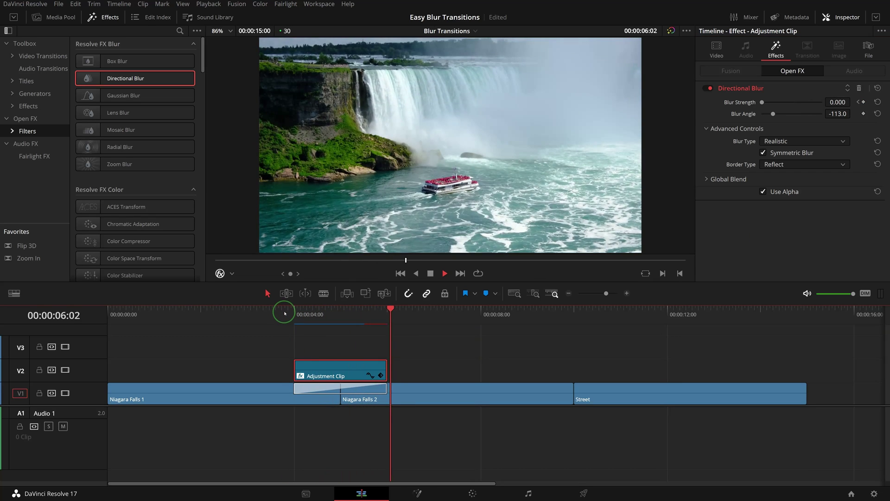
key("space")
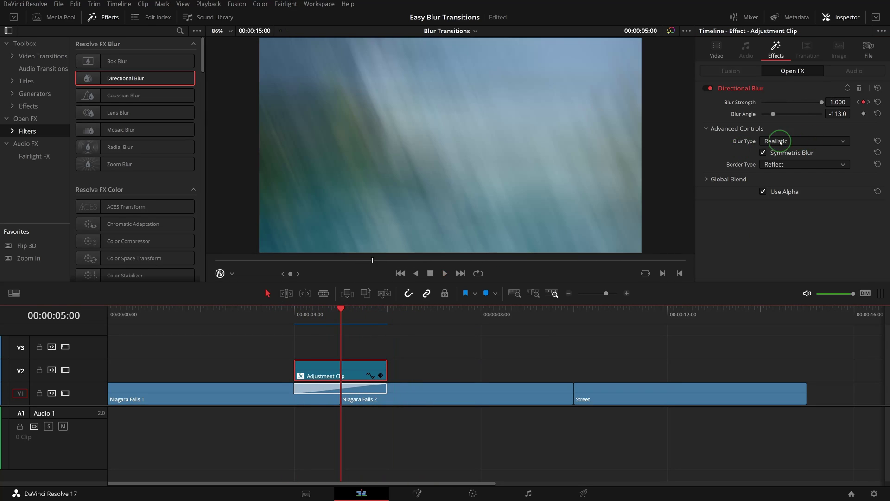
- Switch the Directional Blur type from Realistic to Stylized and return the playhead to 4:00
left_click(812, 140)
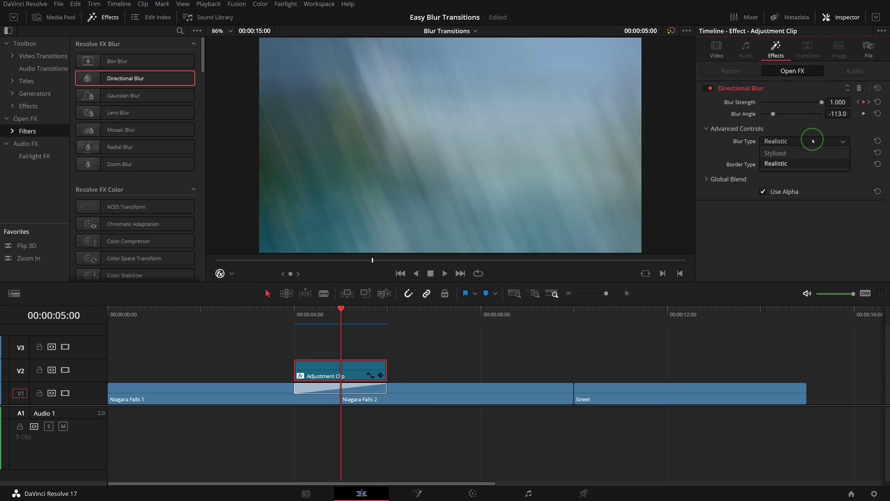
left_click(774, 154)
left_click_drag(312, 311, 291, 314)
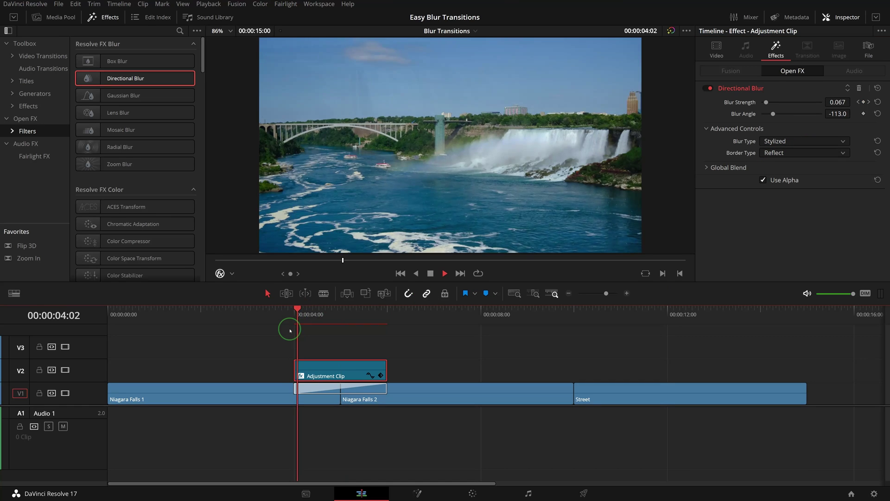